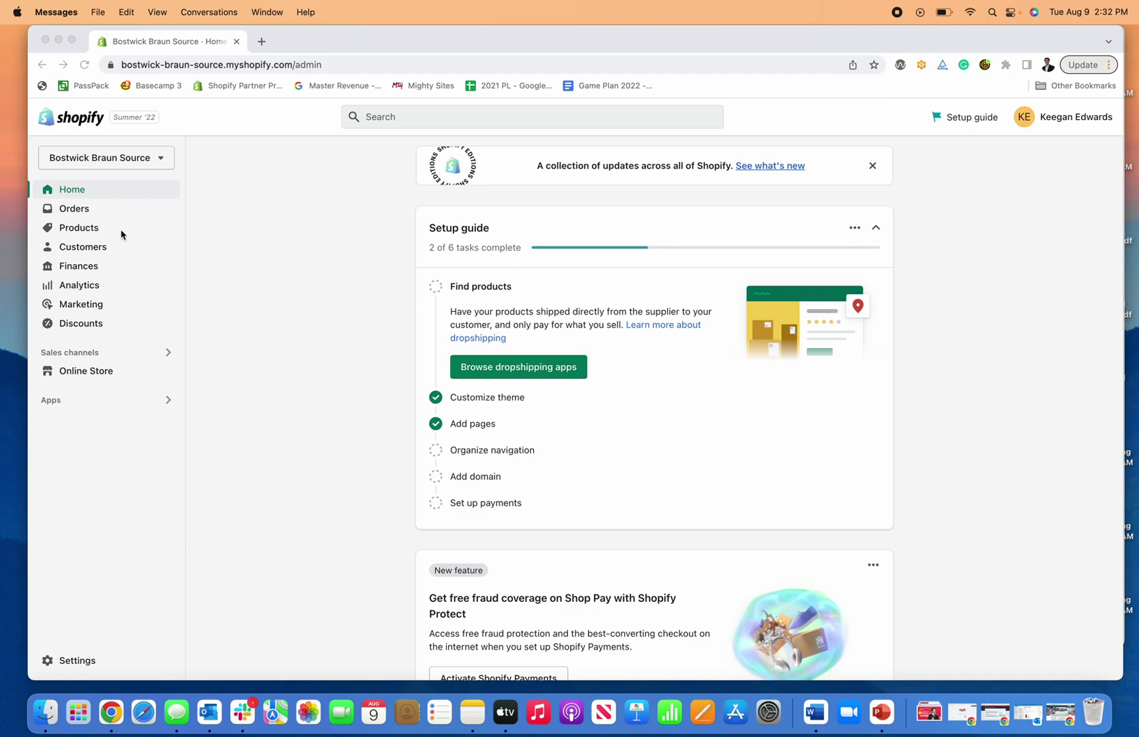
# Step: Open Online Store Preferences, scroll to Password protection, and switch password protection off
pyautogui.click(100, 377)
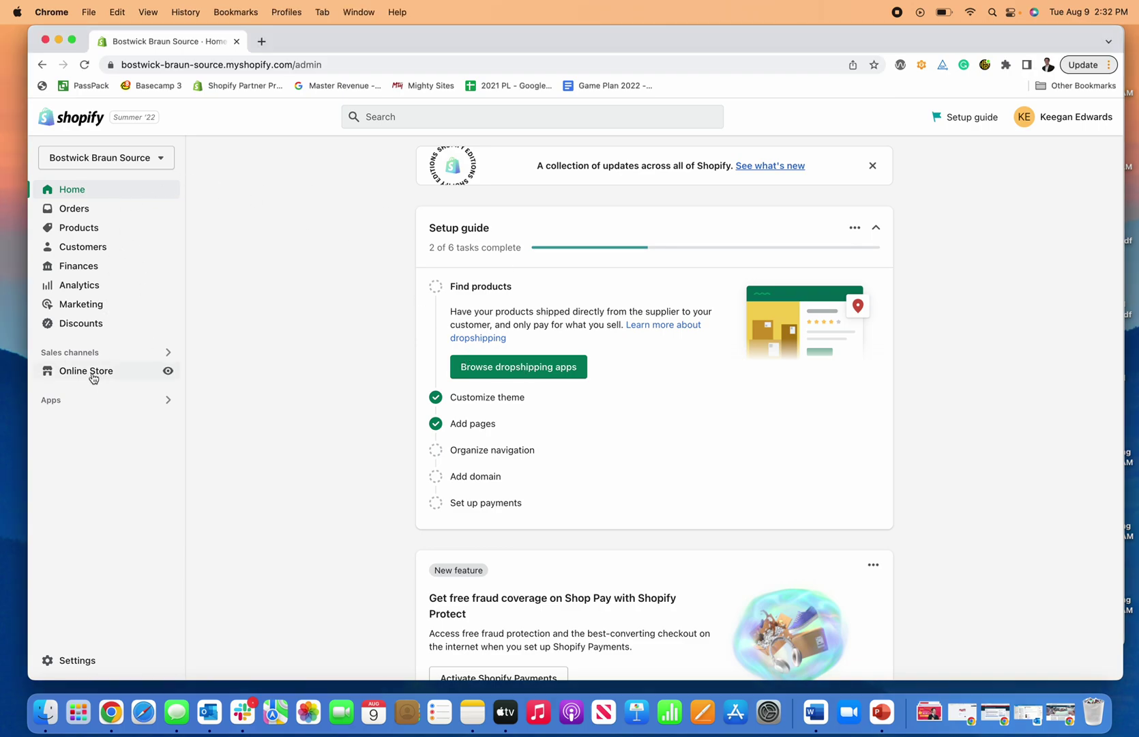
pyautogui.click(86, 370)
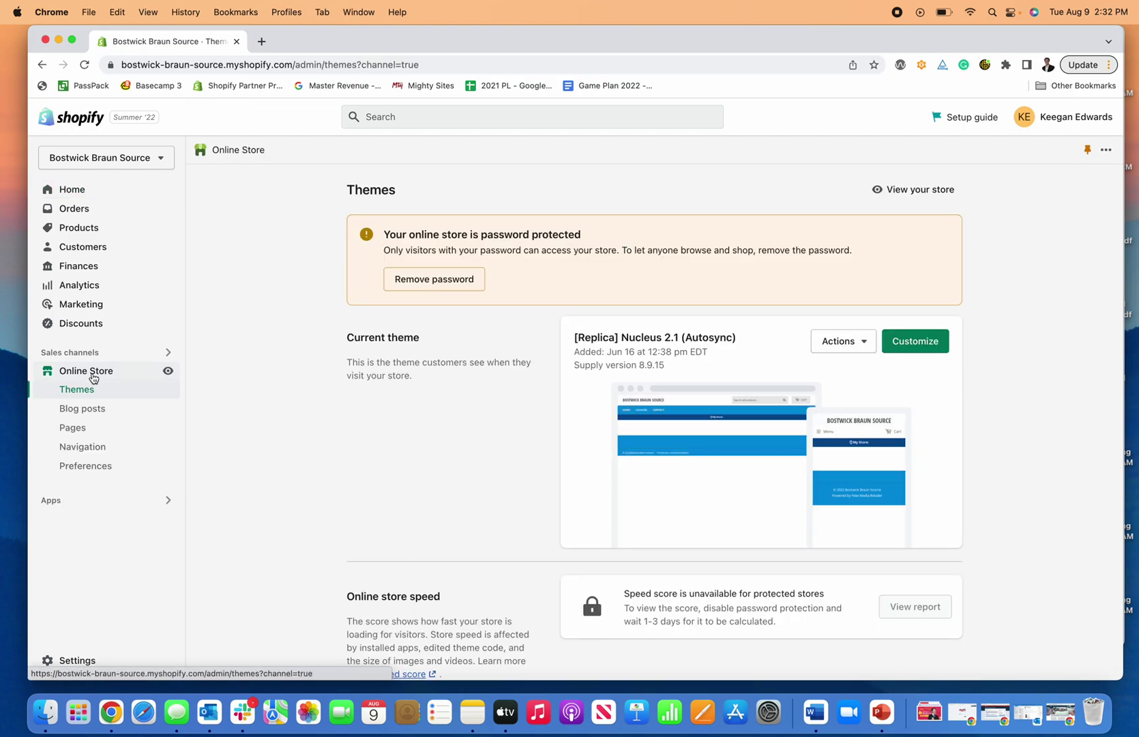
pyautogui.click(115, 470)
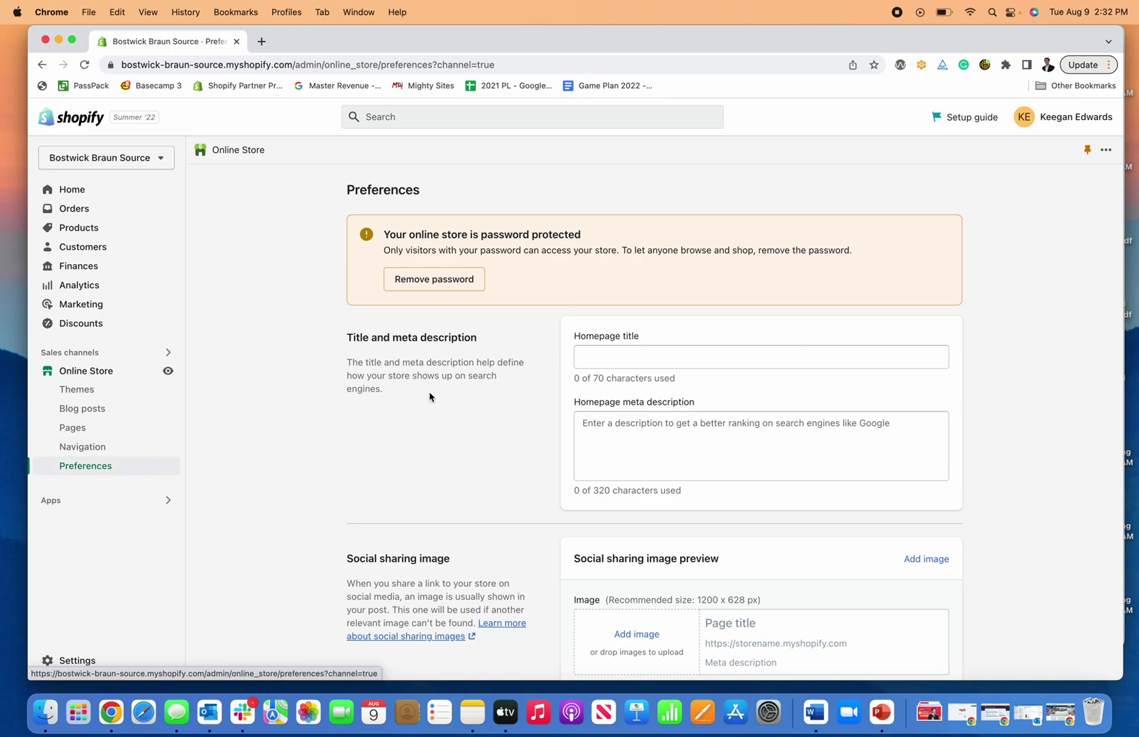
pyautogui.scroll(-15, 429, 396)
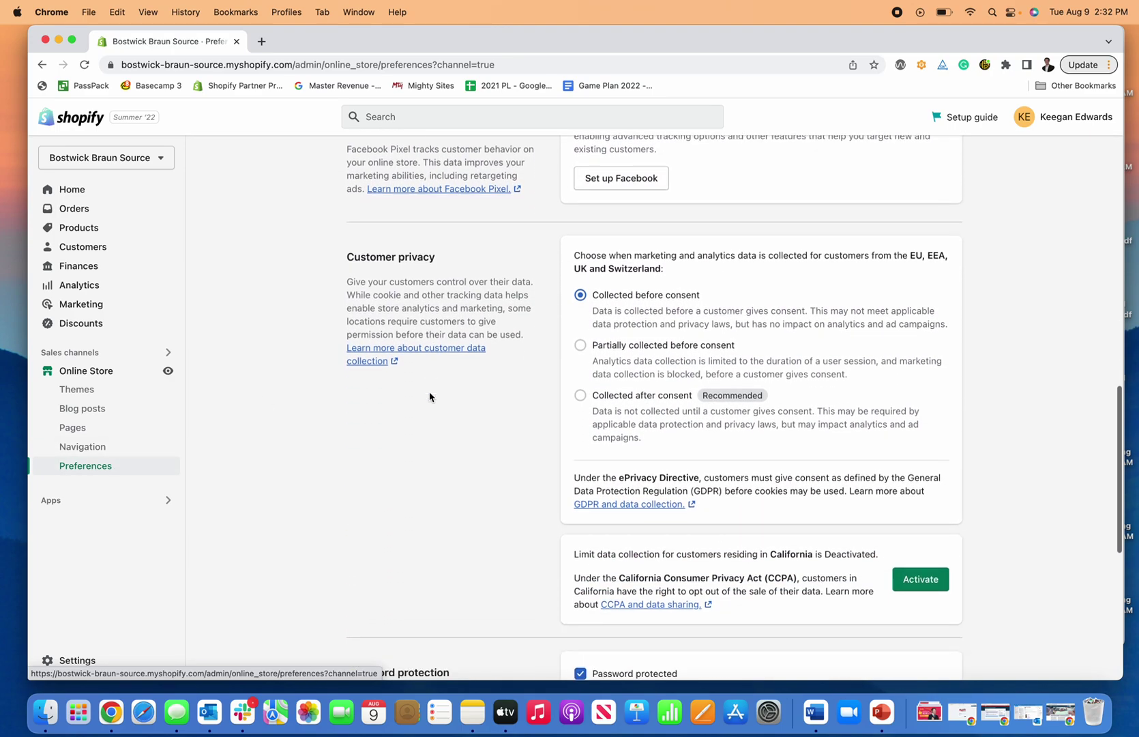
pyautogui.scroll(-5, 430, 397)
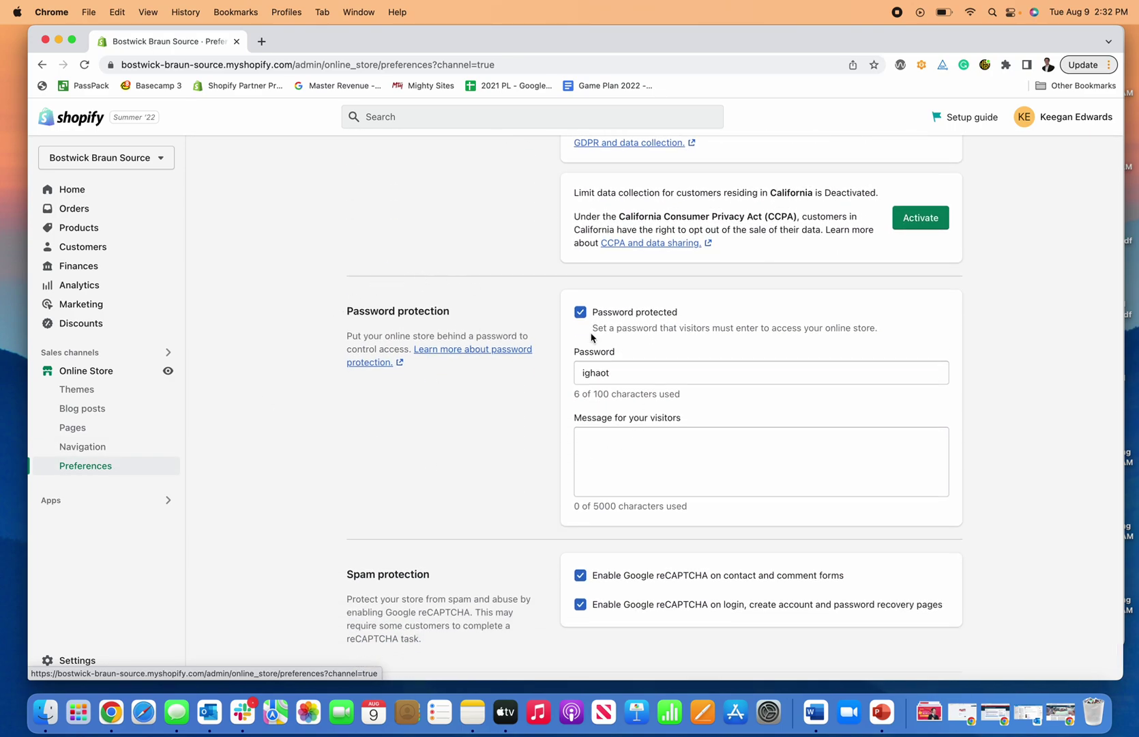
pyautogui.scroll(-1, 498, 440)
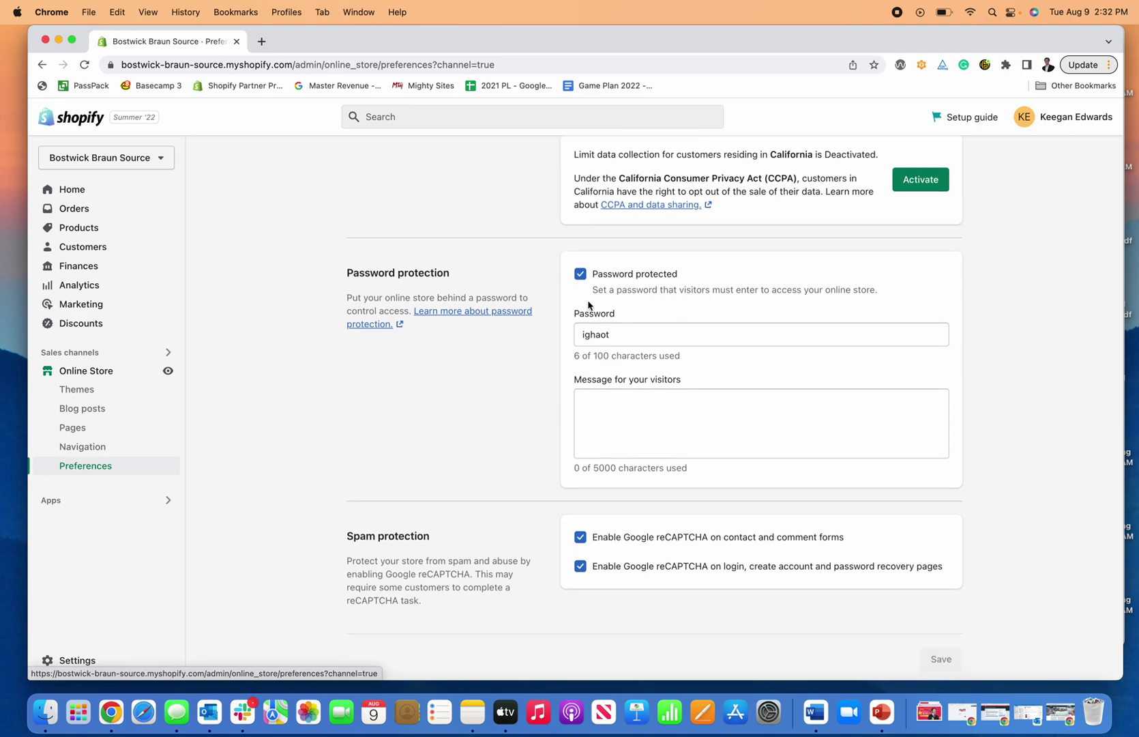
pyautogui.click(581, 279)
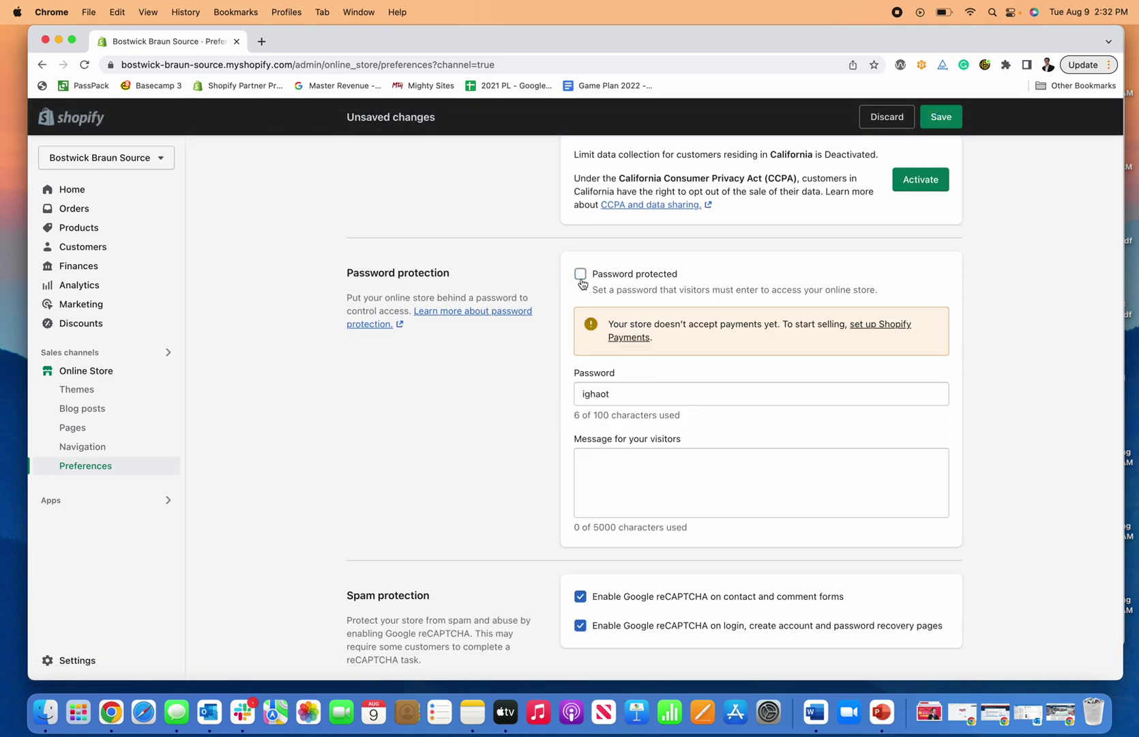
# Step: Toggle password protection back on so it stays enabled, and select the current store password
pyautogui.click(581, 275)
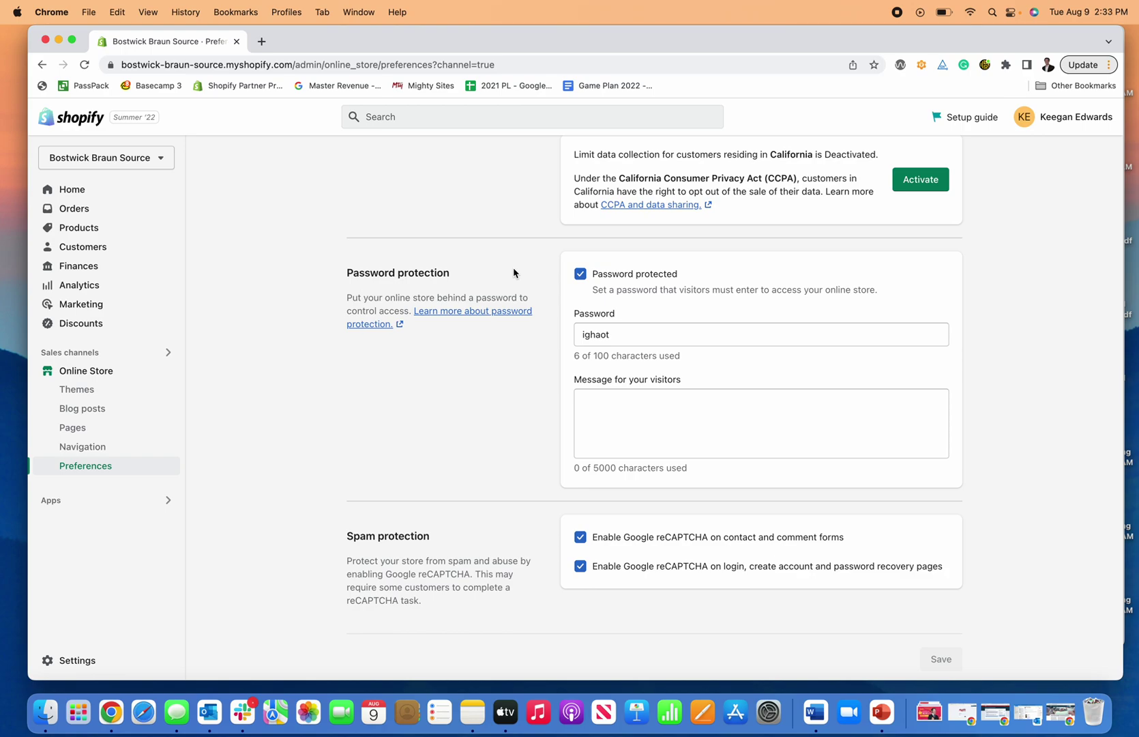
pyautogui.click(579, 276)
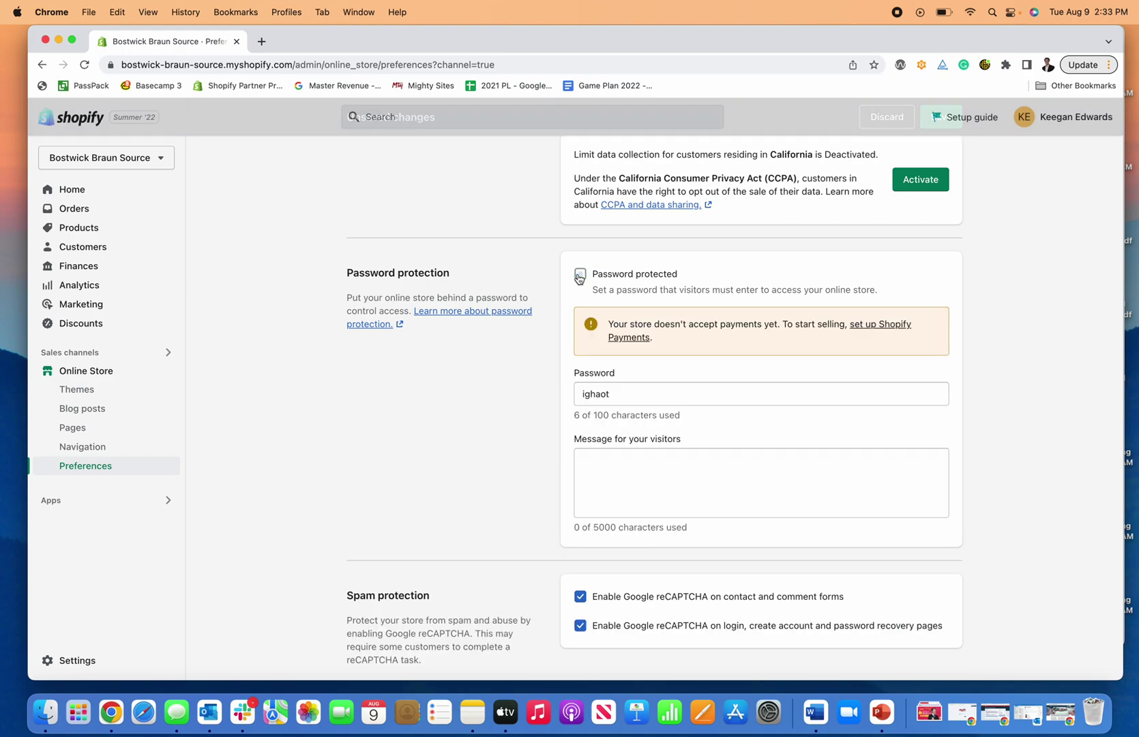
pyautogui.click(579, 276)
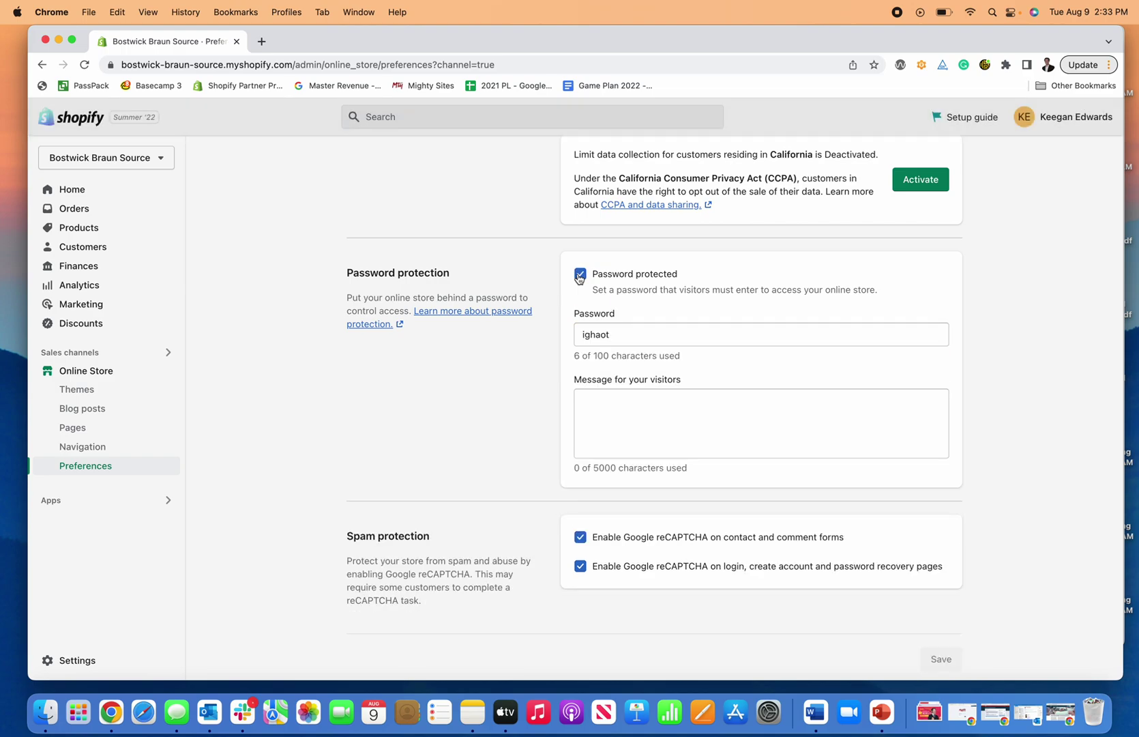
pyautogui.doubleClick(618, 339)
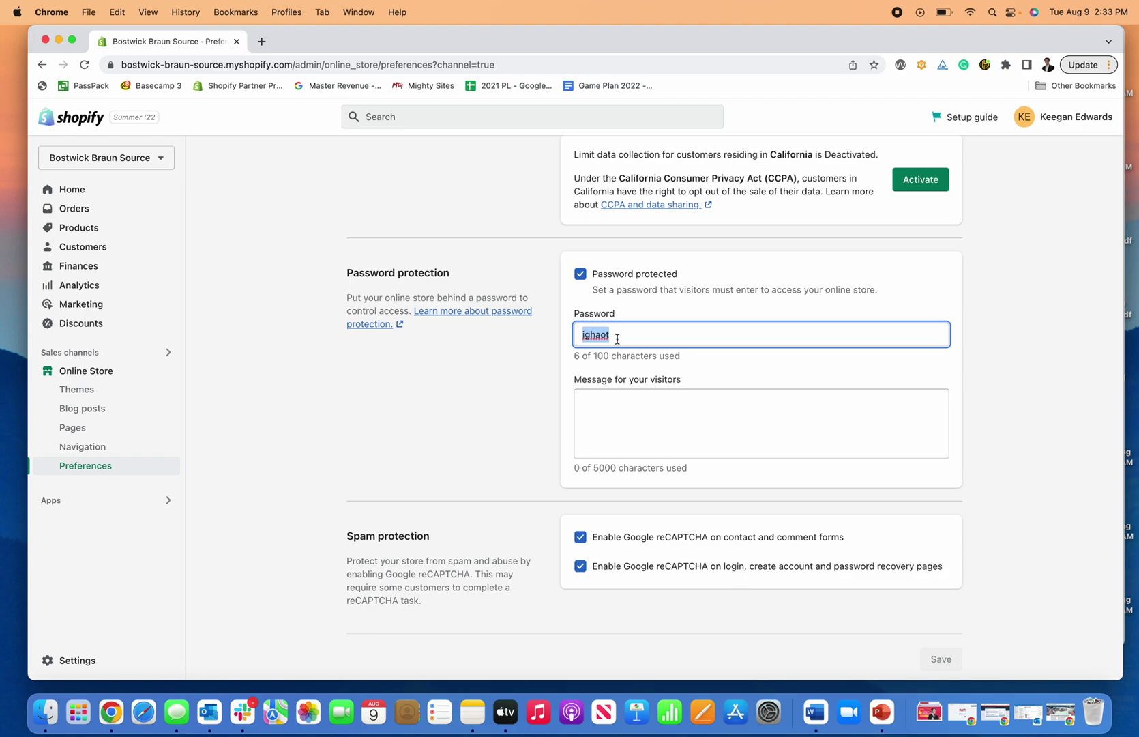
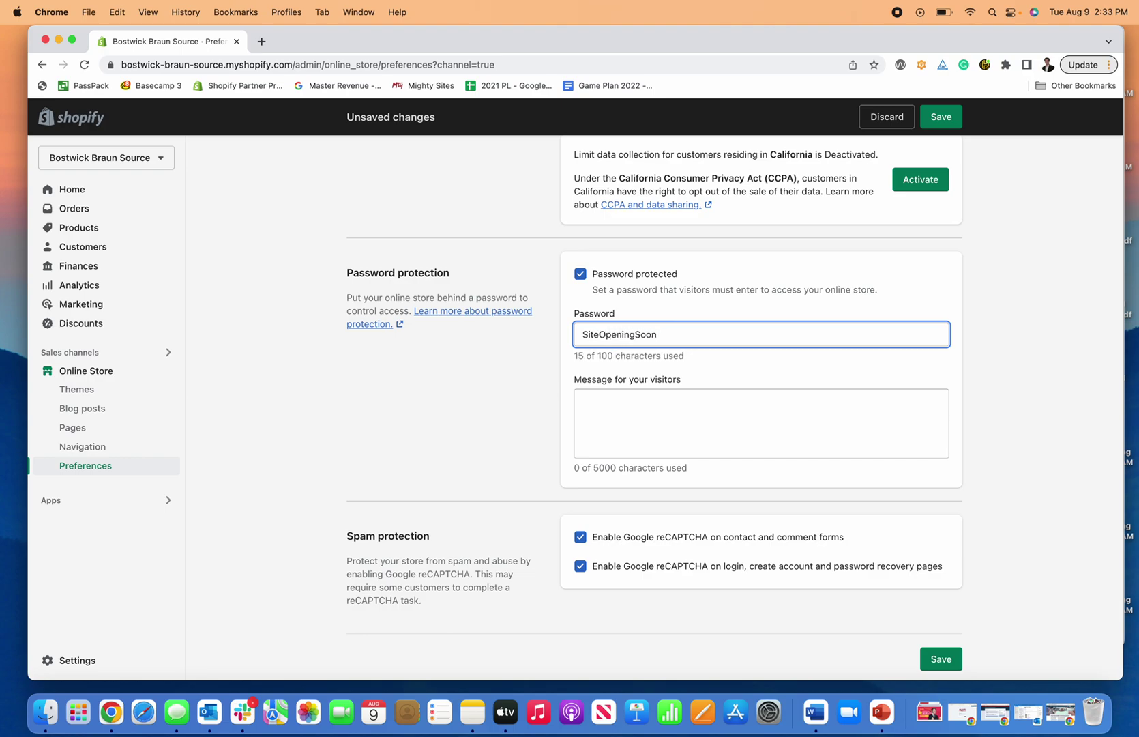
# Step: Replace the store password with a new 17-character password, after discarding two earlier attempts
pyautogui.press('BackSpace')
pyautogui.press('BackSpace')
pyautogui.press('BackSpace')
pyautogui.press('BackSpace')
pyautogui.press('BackSpace')
pyautogui.press('BackSpace')
pyautogui.press('BackSpace')
pyautogui.press('BackSpace')
pyautogui.press('BackSpace')
pyautogui.press('BackSpace')
pyautogui.press('BackSpace')
pyautogui.press('BackSpace')
pyautogui.press('BackSpace')
pyautogui.press('BackSpace')
pyautogui.press('BackSpace')
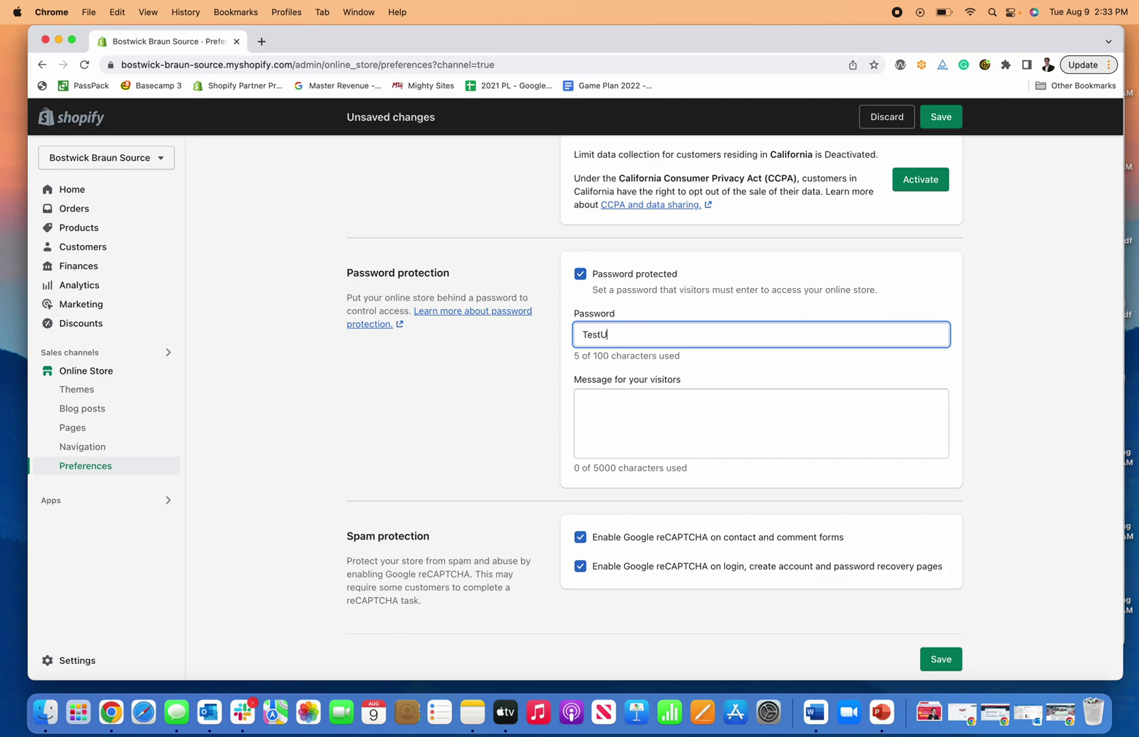
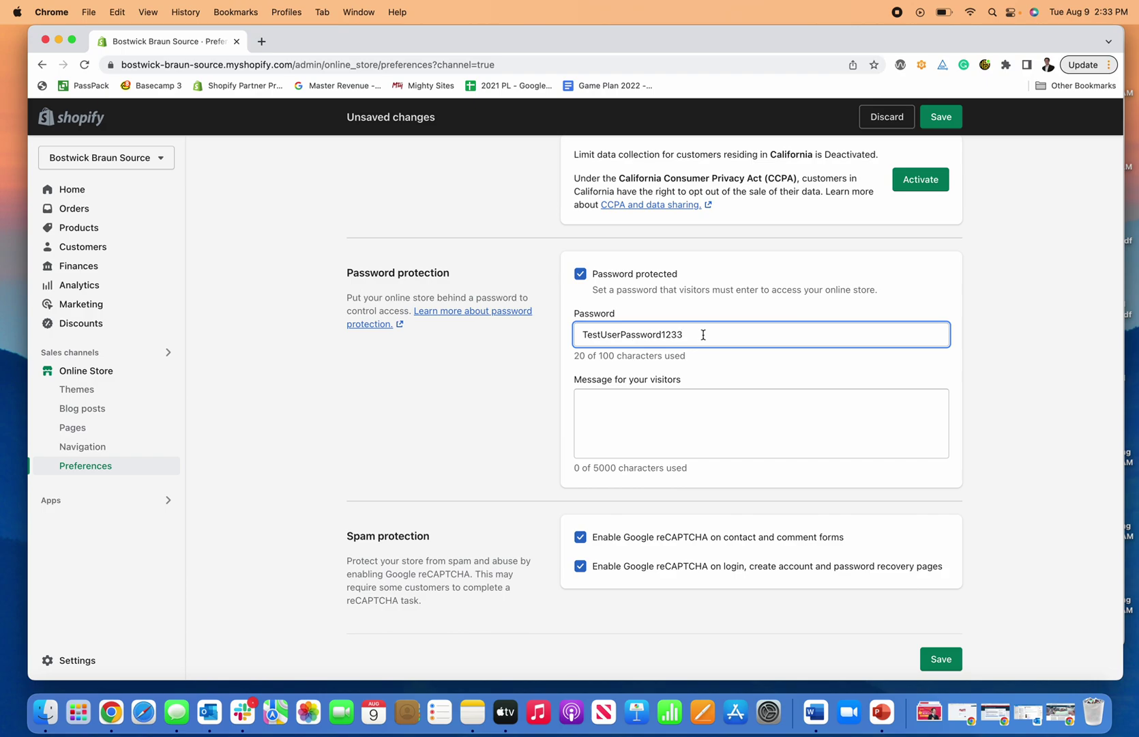
pyautogui.press('super+a')
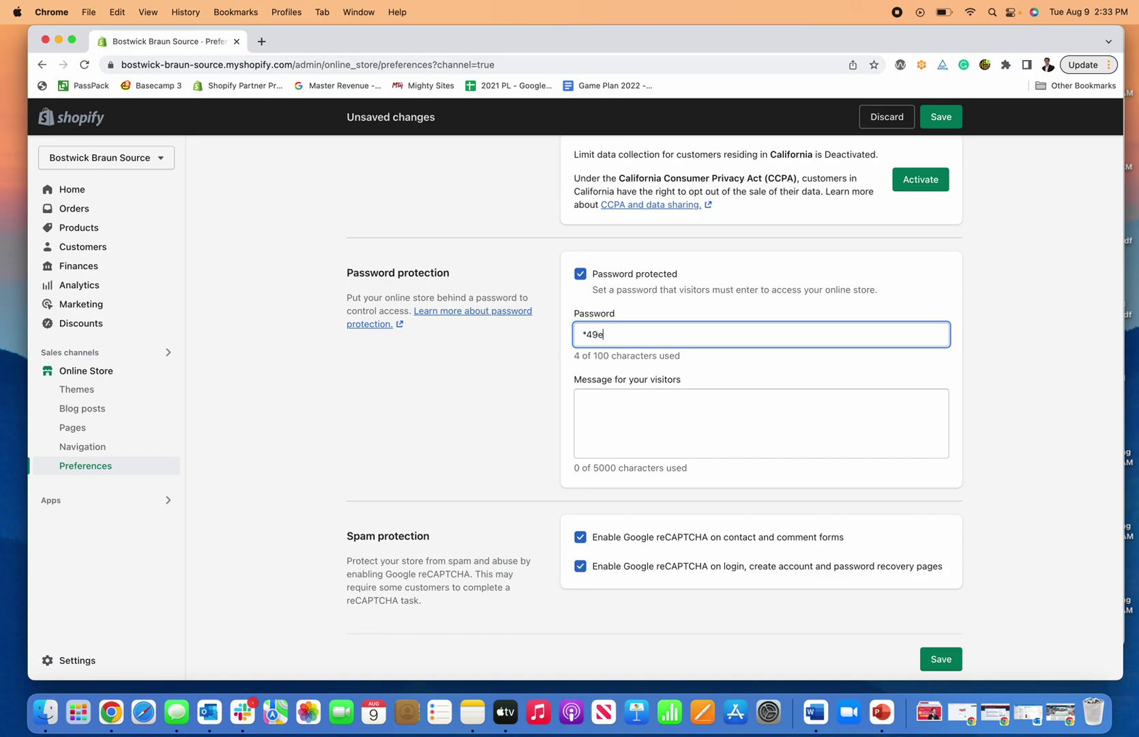
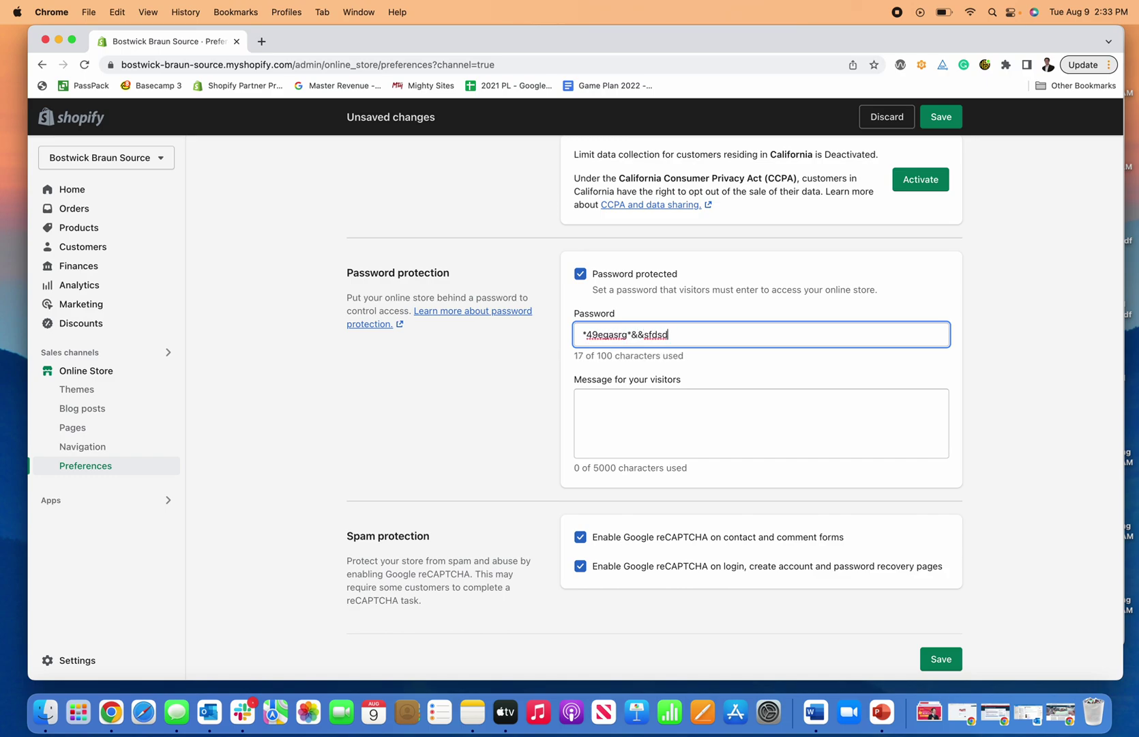
pyautogui.doubleClick(668, 334)
pyautogui.click(670, 333)
pyautogui.click(667, 415)
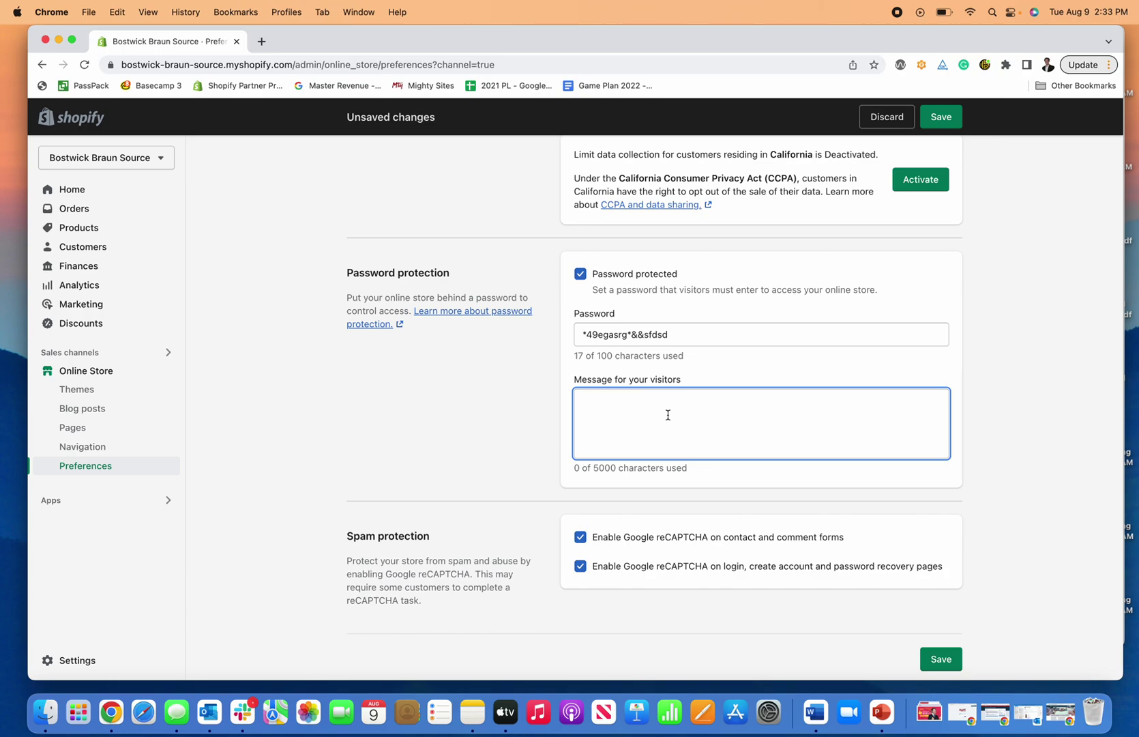
# Step: Enter the visitor message 'This website launching soon!', correcting the mistyped capital N
pyautogui.write('This website la')
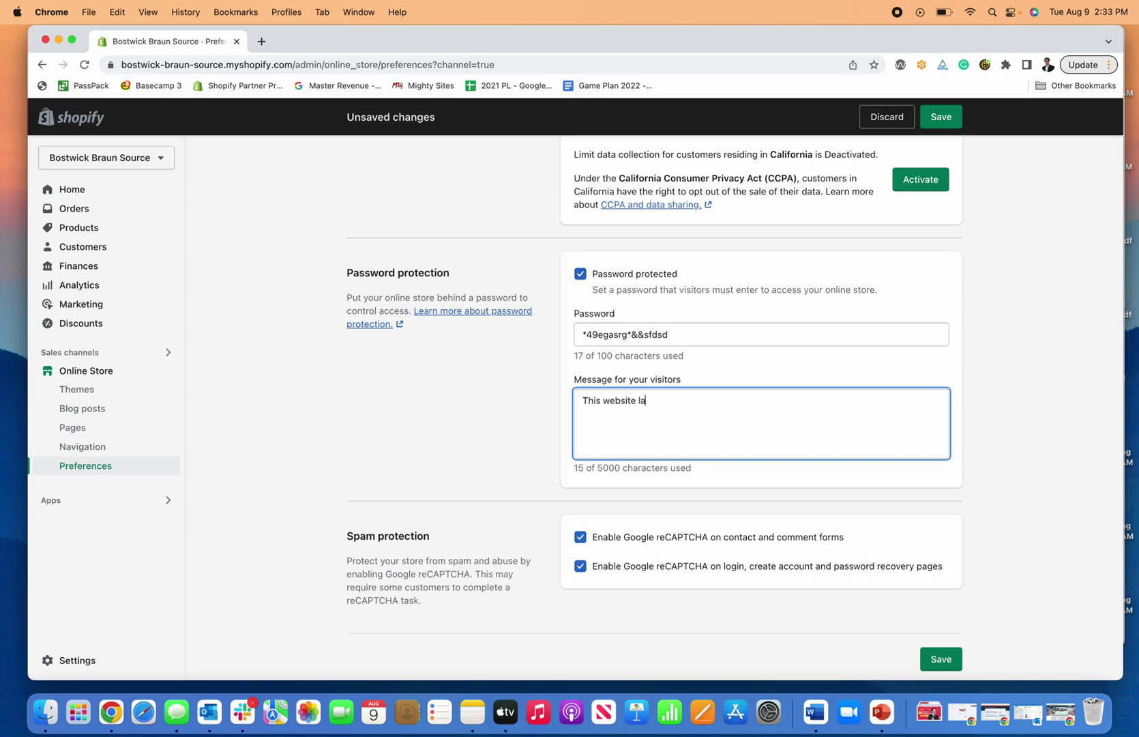
pyautogui.write('unching sooN!')
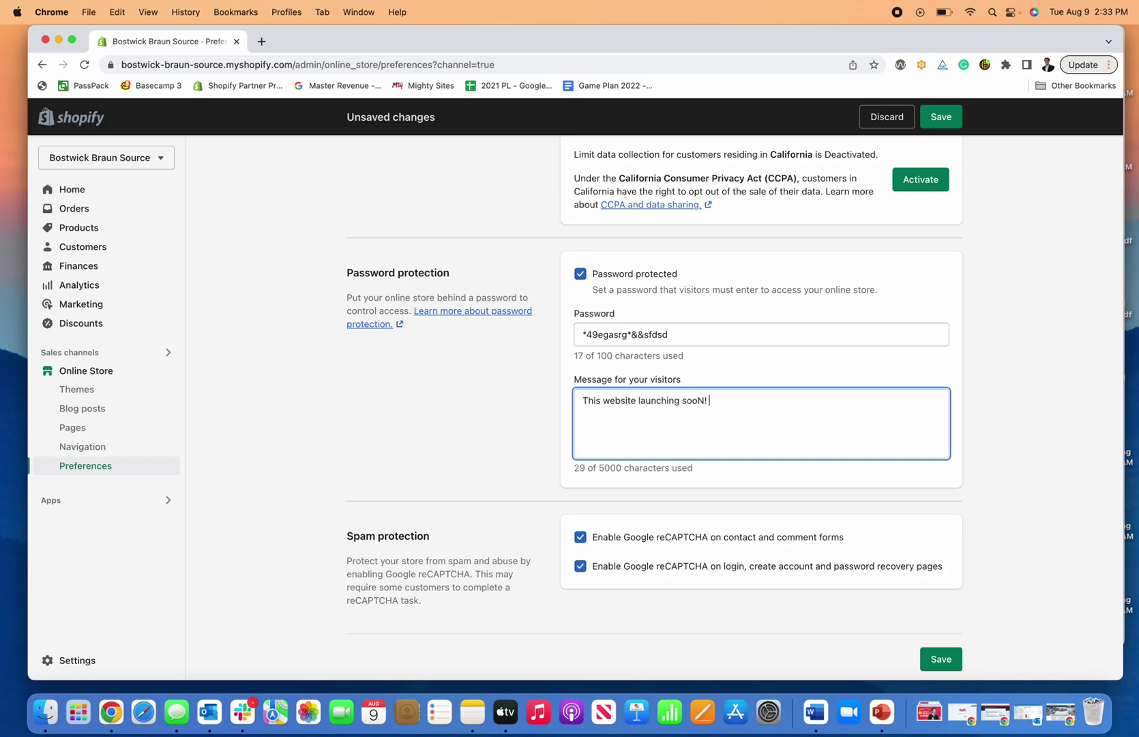
pyautogui.press('BackSpace')
pyautogui.press('BackSpace')
pyautogui.press('BackSpace')
pyautogui.write('n')
pyautogui.press('BackSpace')
pyautogui.write('n!')
# Step: Save the password protection settings with protection still on and the new message
pyautogui.click(580, 274)
pyautogui.click(580, 274)
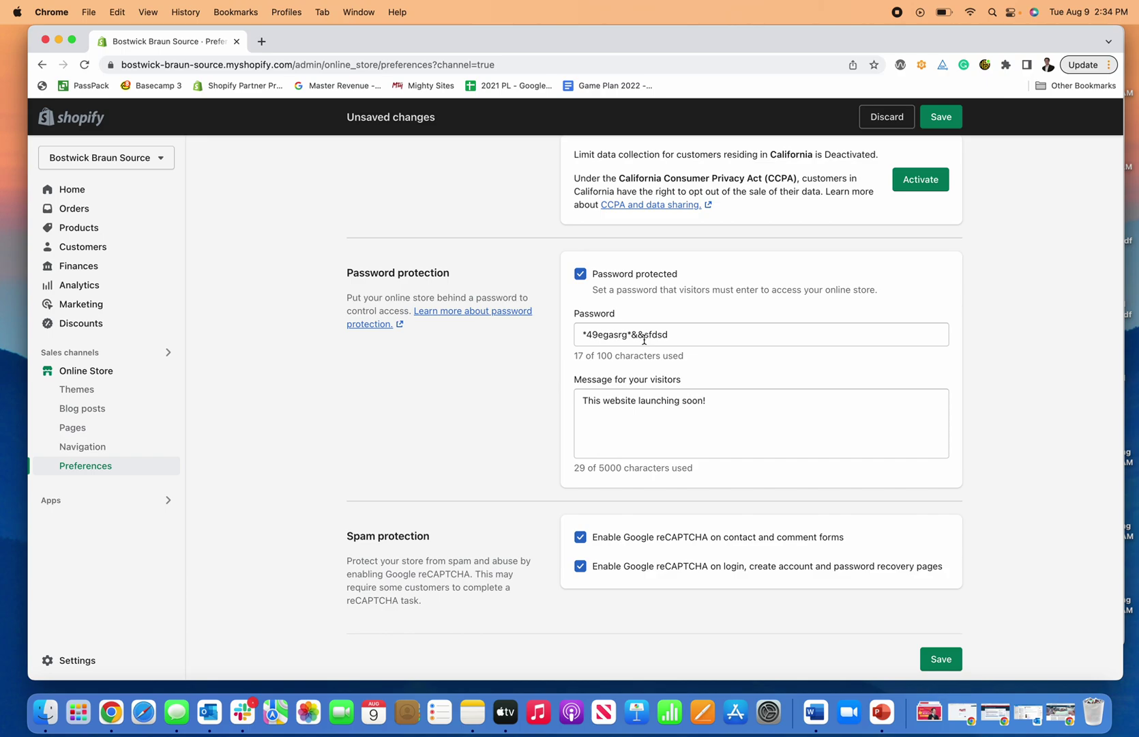
pyautogui.click(743, 423)
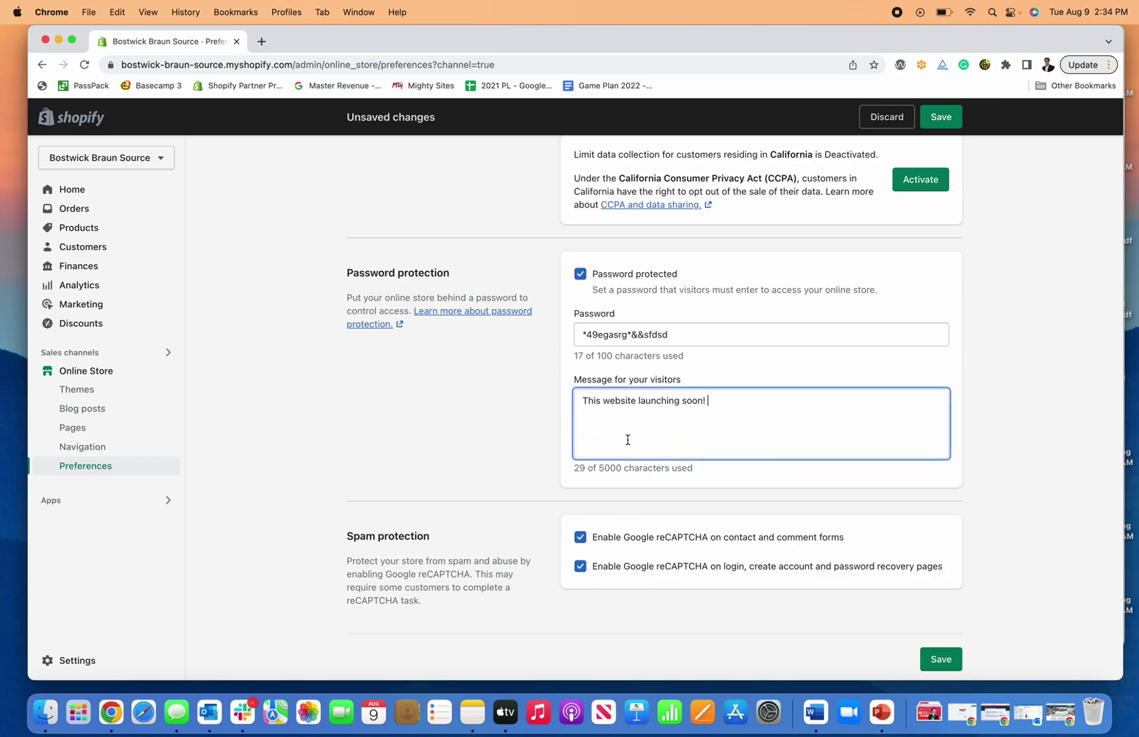
pyautogui.click(943, 118)
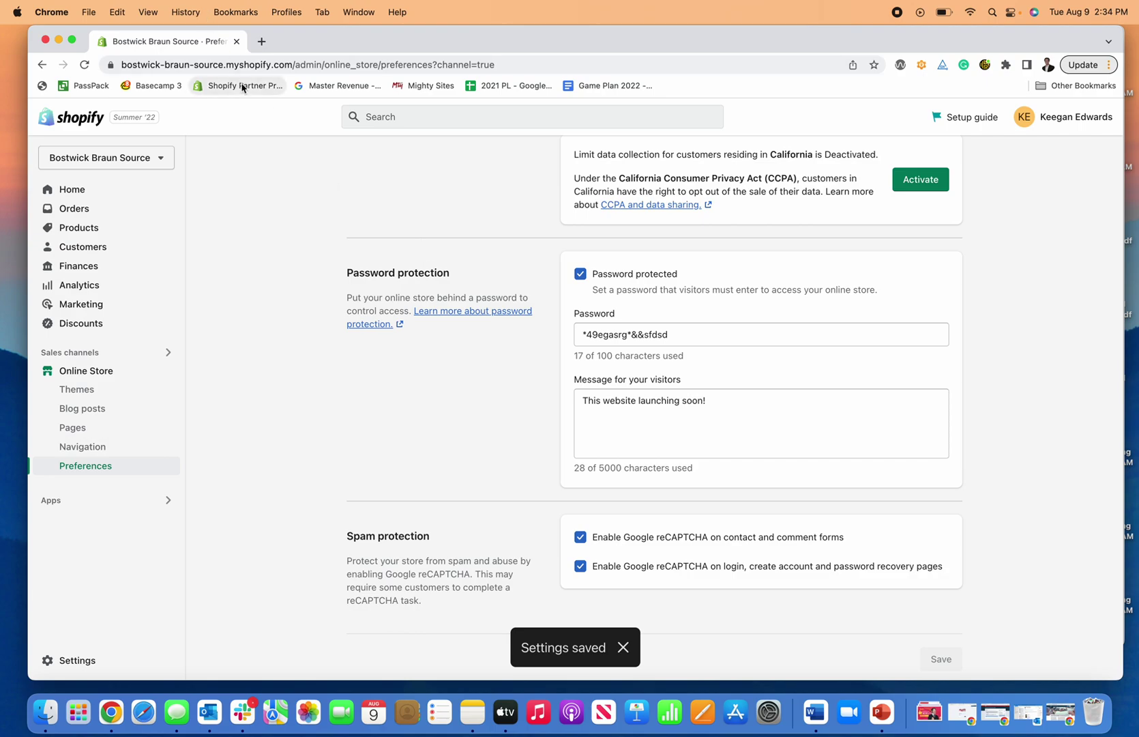
pyautogui.moveTo(289, 65); pyautogui.dragTo(127, 77)
# Step: Load the copied store URL in a new Chrome incognito window to view the Coming Soon page
pyautogui.press('super+c')
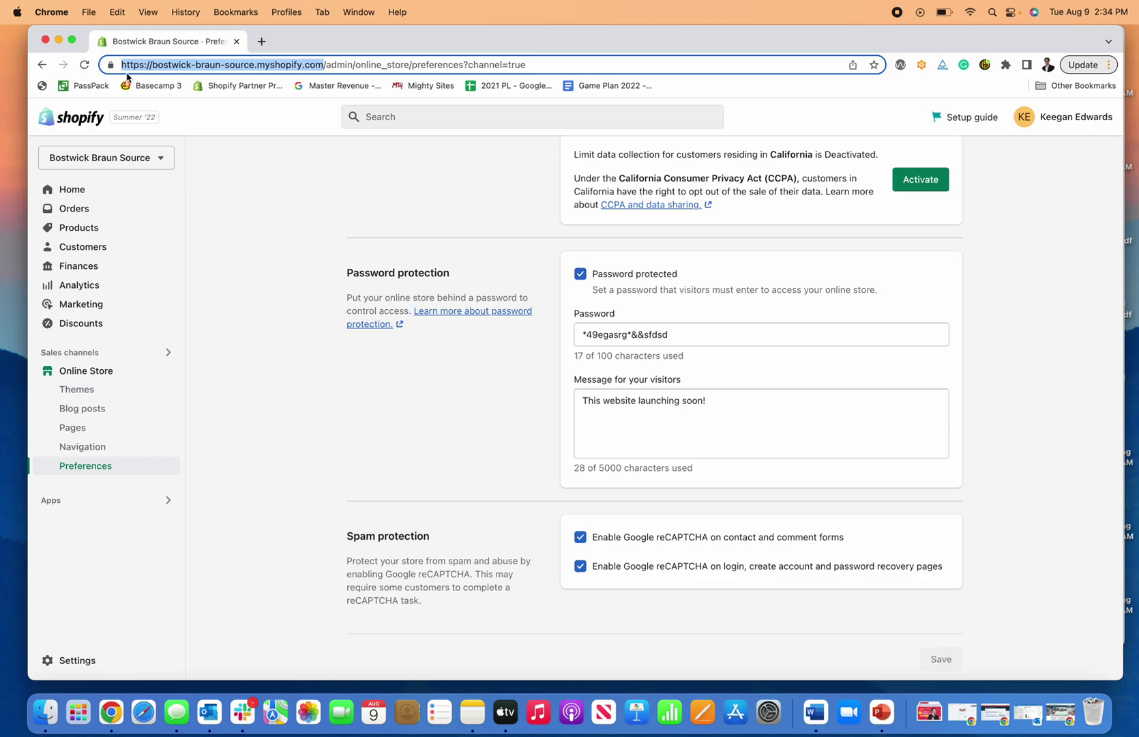
pyautogui.click(95, 12)
pyautogui.moveTo(118, 12)
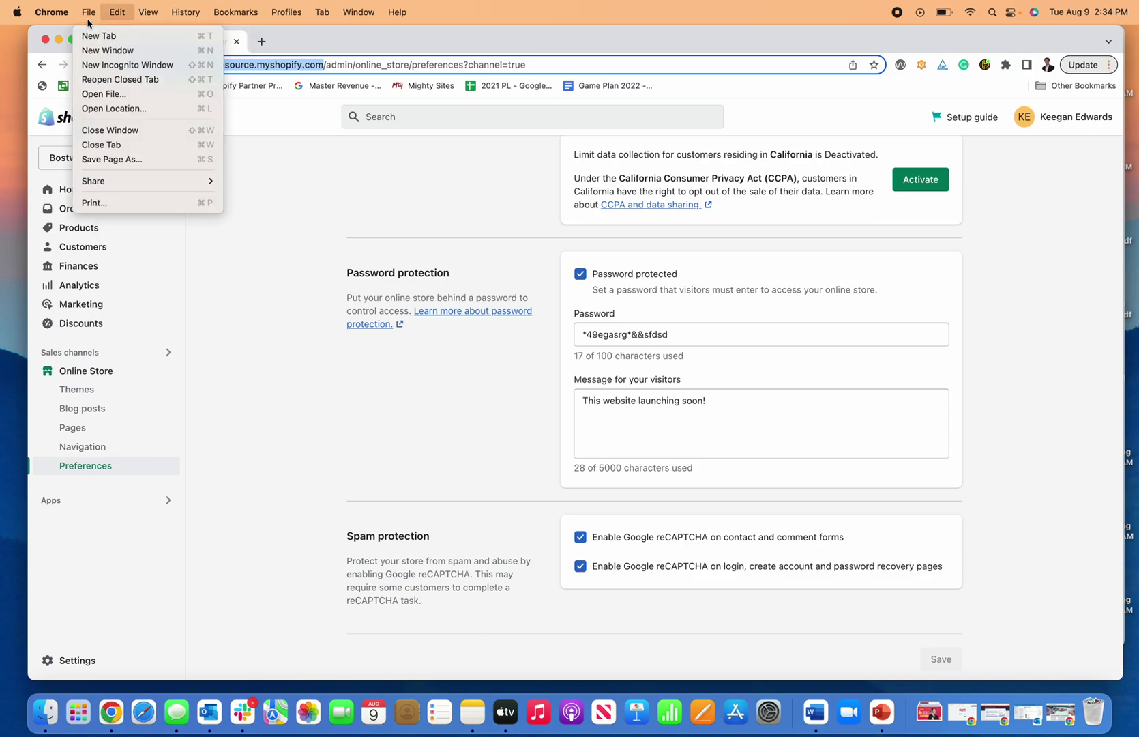
pyautogui.click(106, 67)
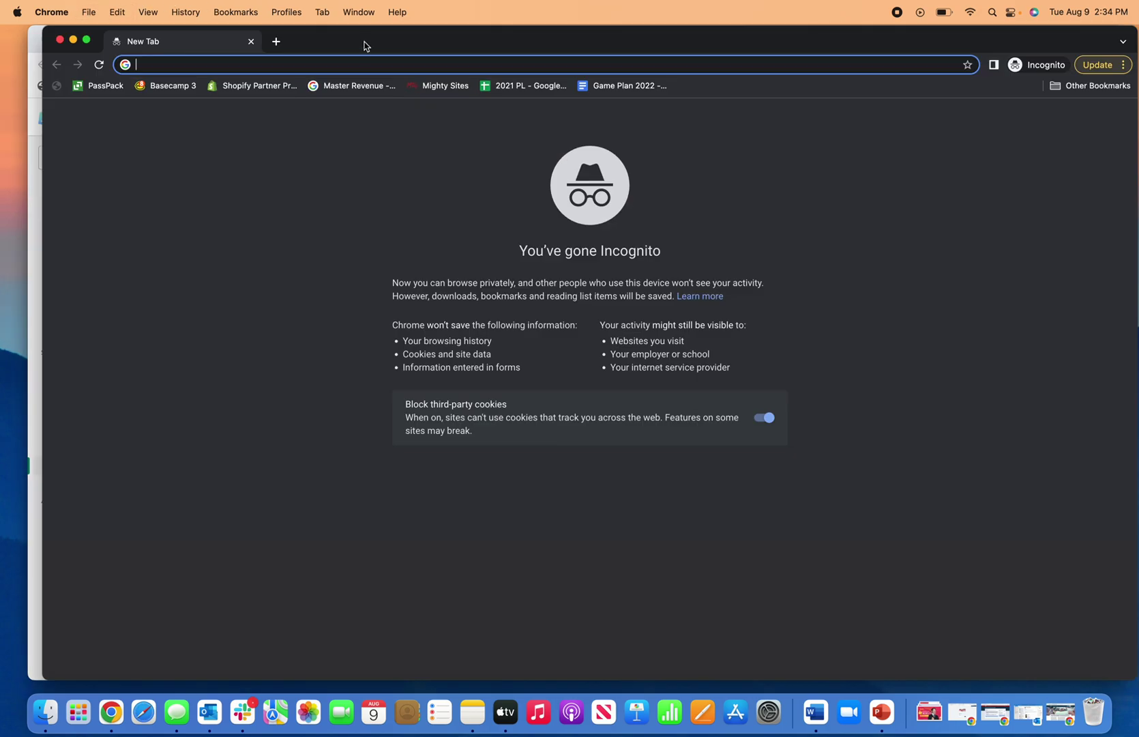
pyautogui.press('super+v')
pyautogui.press('Return')
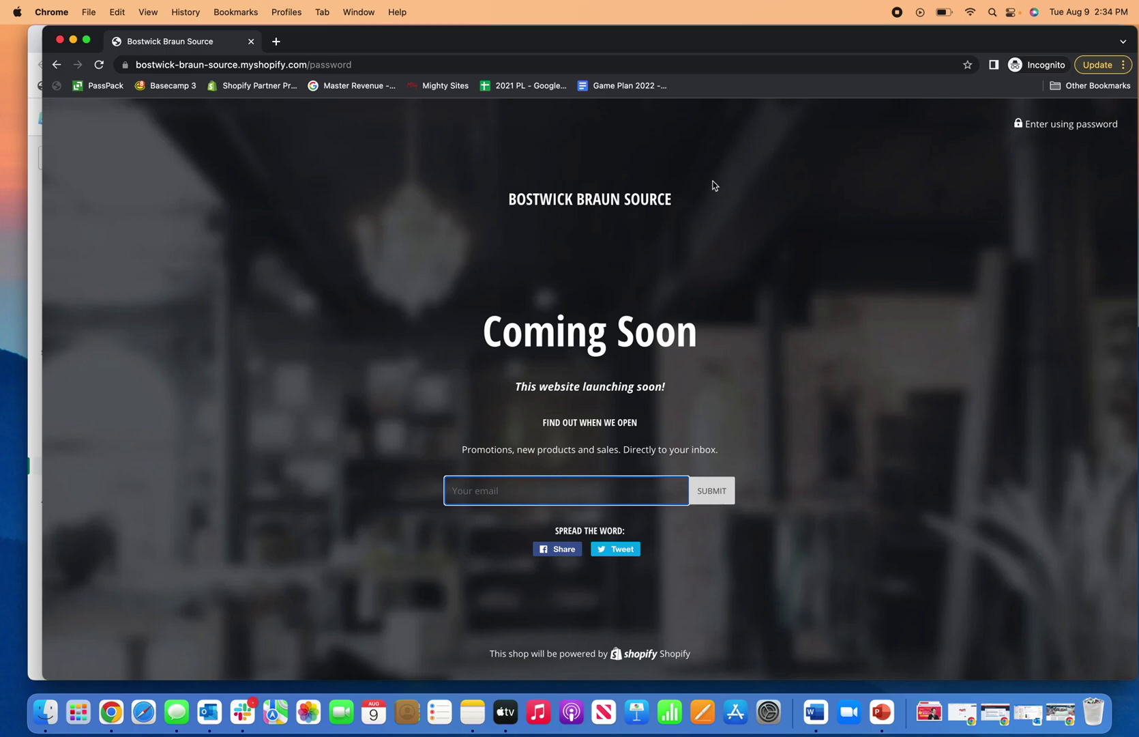
# Step: Open and dismiss the storefront's 'Enter using password' prompt four times
pyautogui.click(1054, 125)
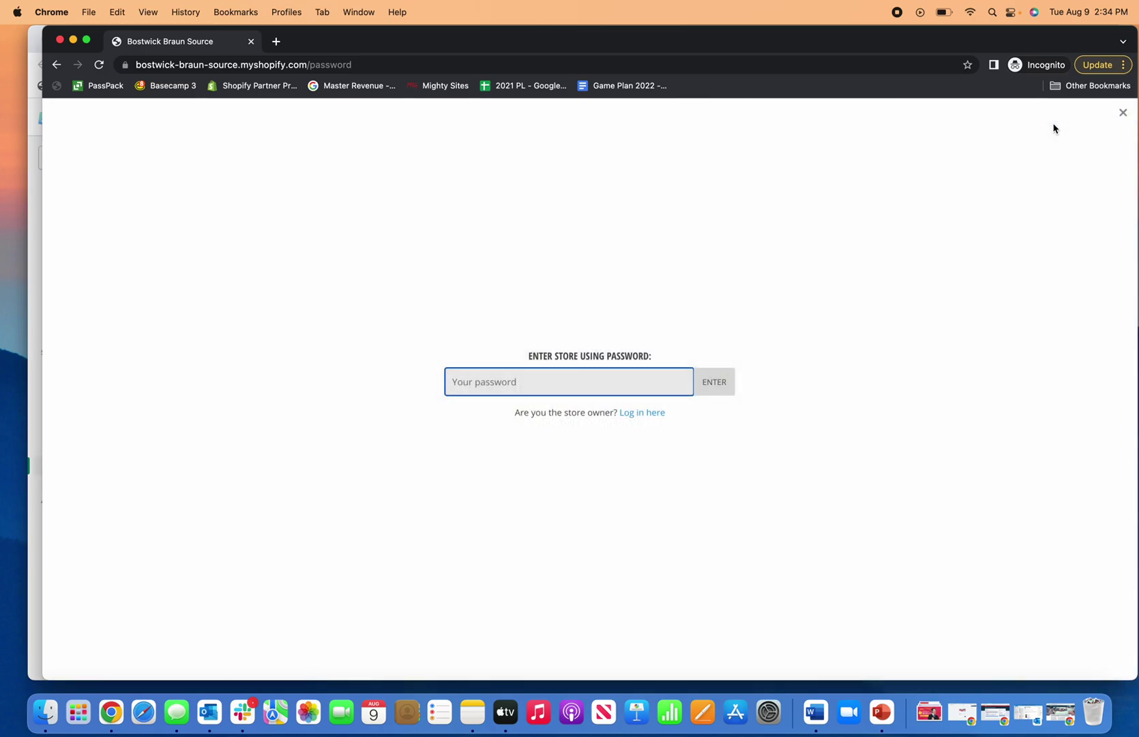
pyautogui.click(1122, 113)
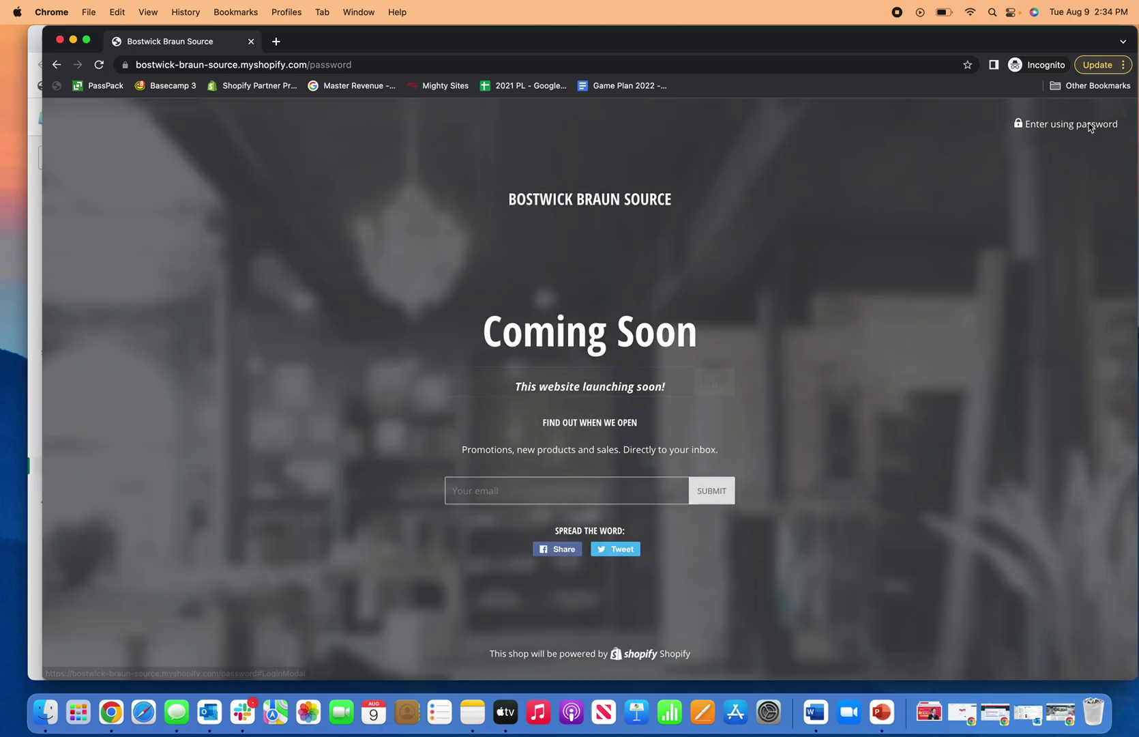
pyautogui.click(1091, 126)
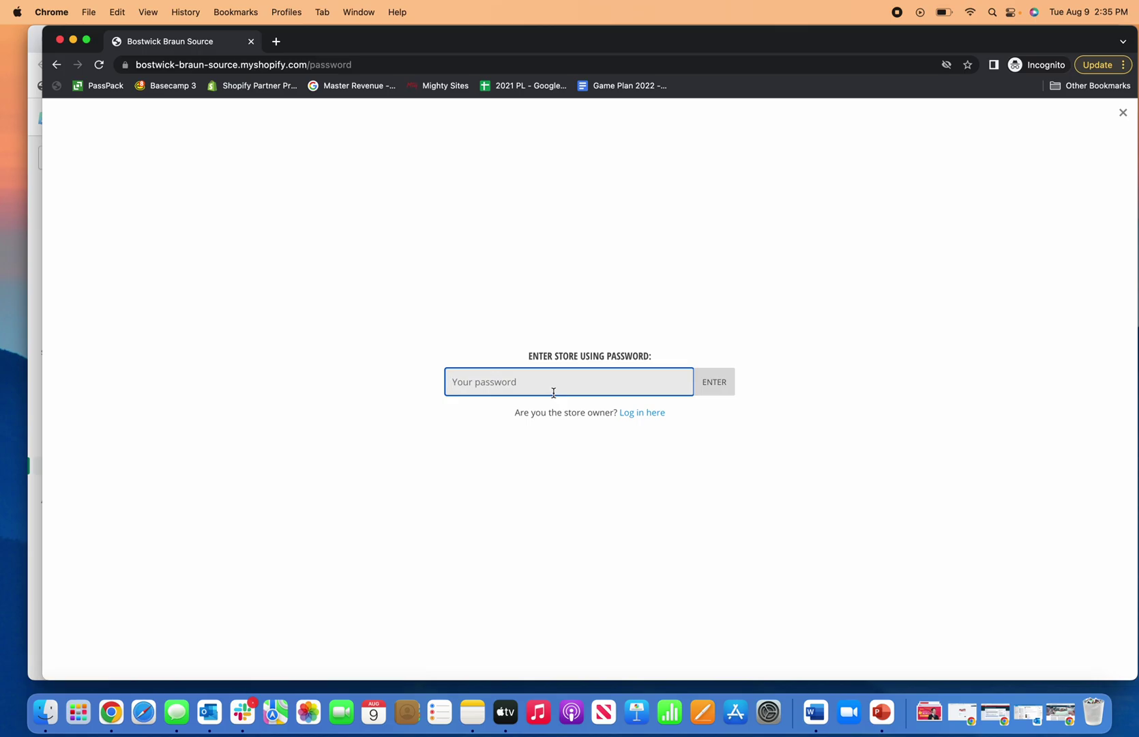
pyautogui.click(1123, 113)
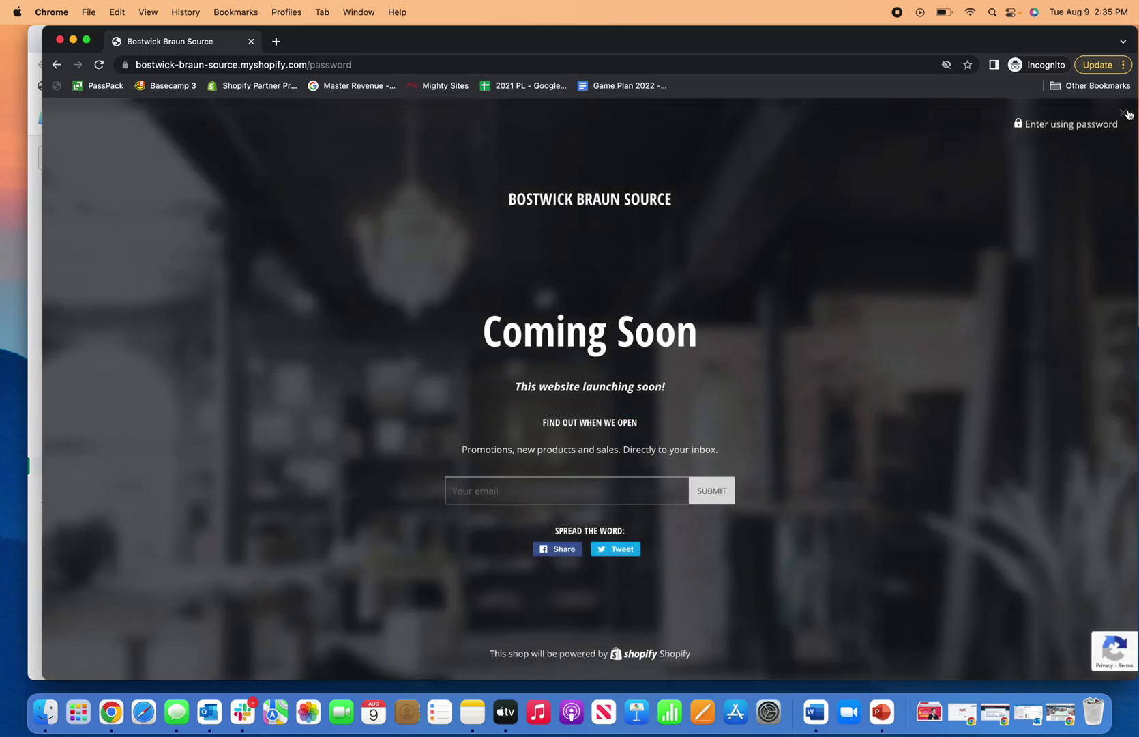
pyautogui.click(1065, 124)
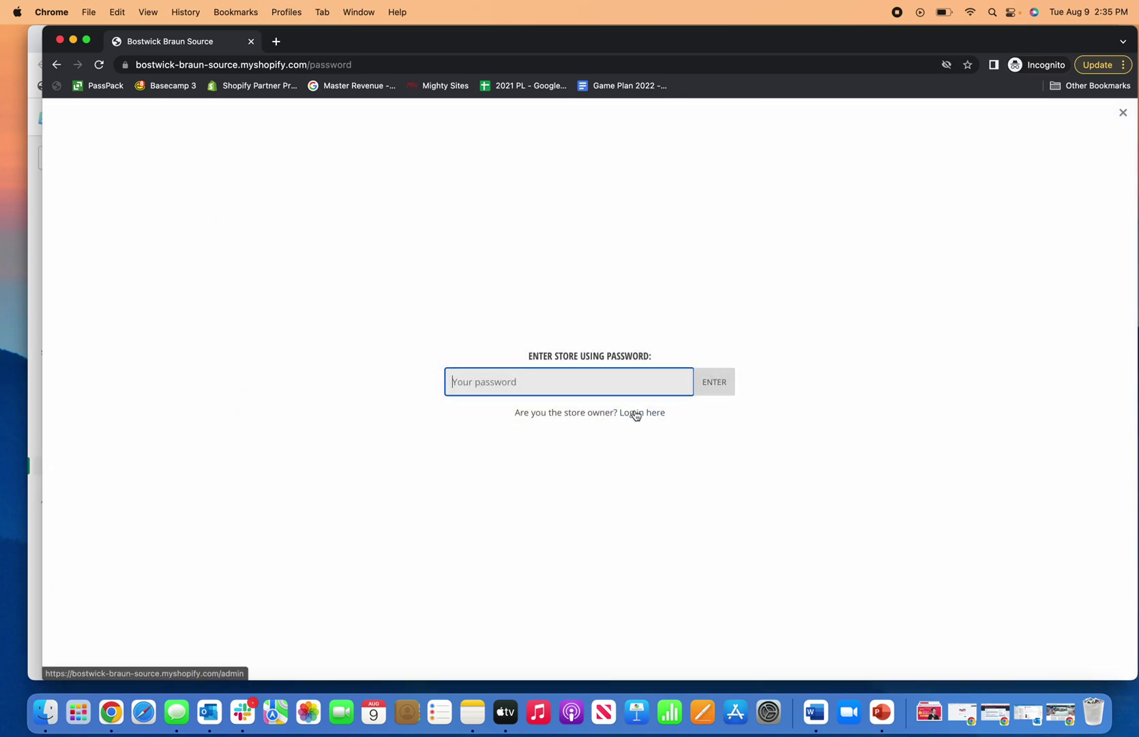
pyautogui.click(1123, 112)
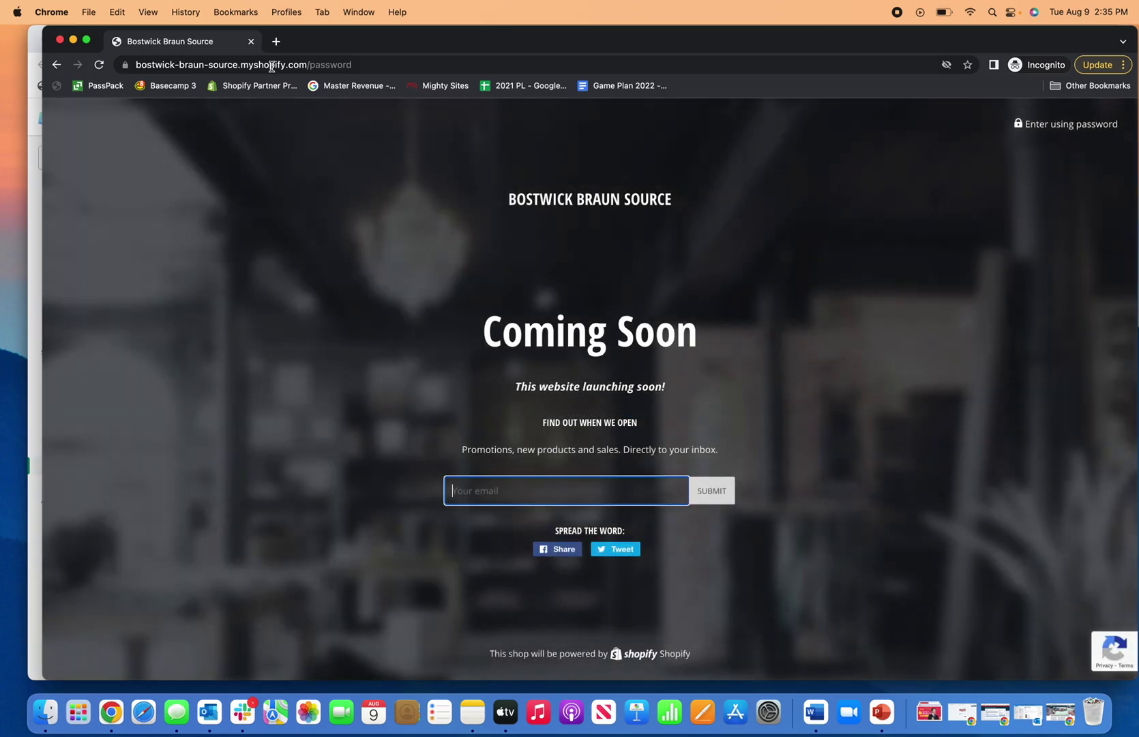
pyautogui.click(1063, 124)
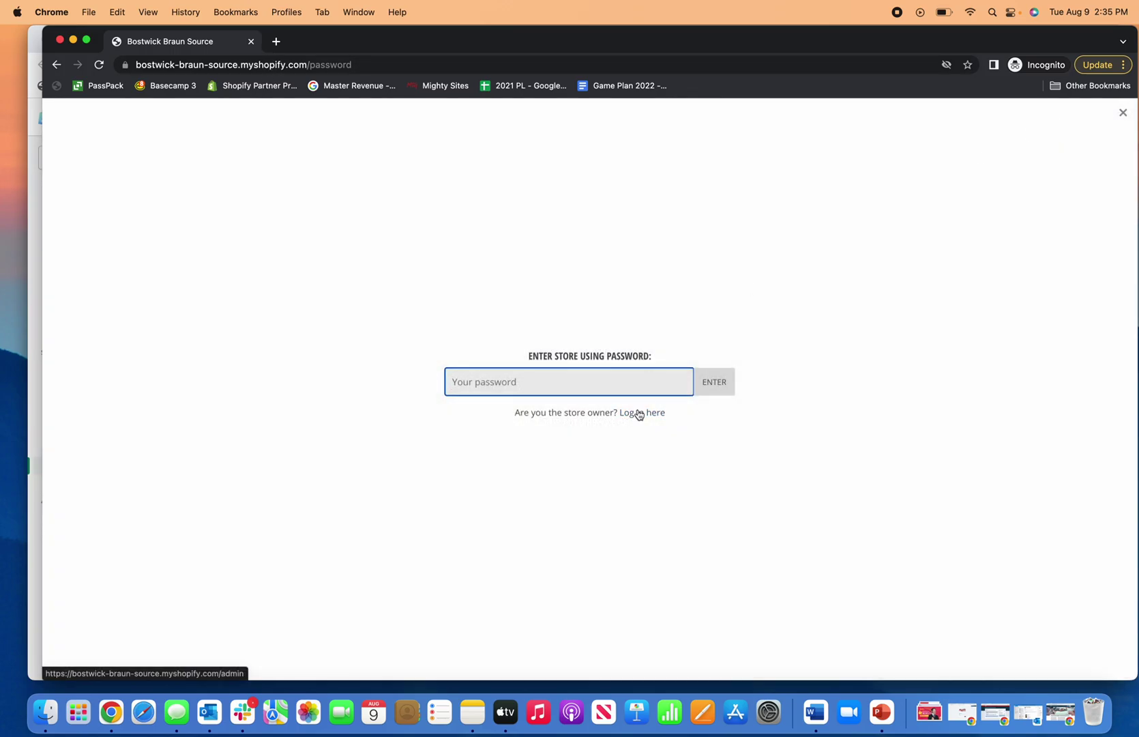
pyautogui.click(1123, 112)
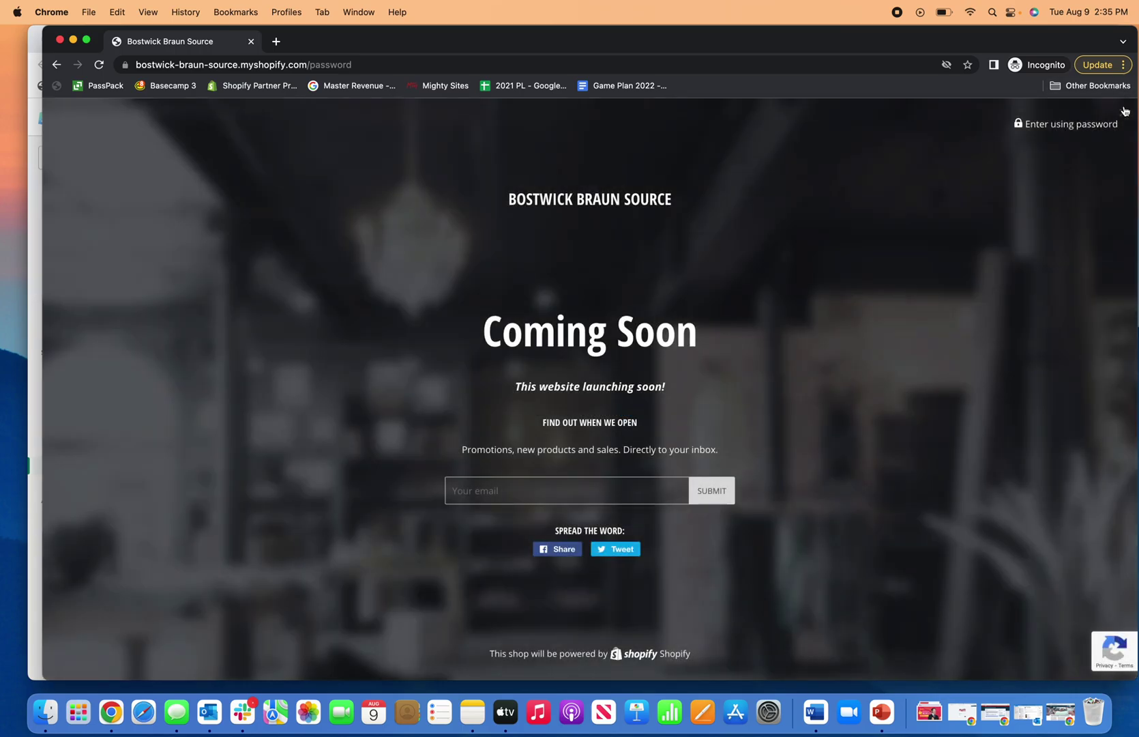
# Step: Close the incognito window and scroll back up the admin Preferences page
pyautogui.click(60, 40)
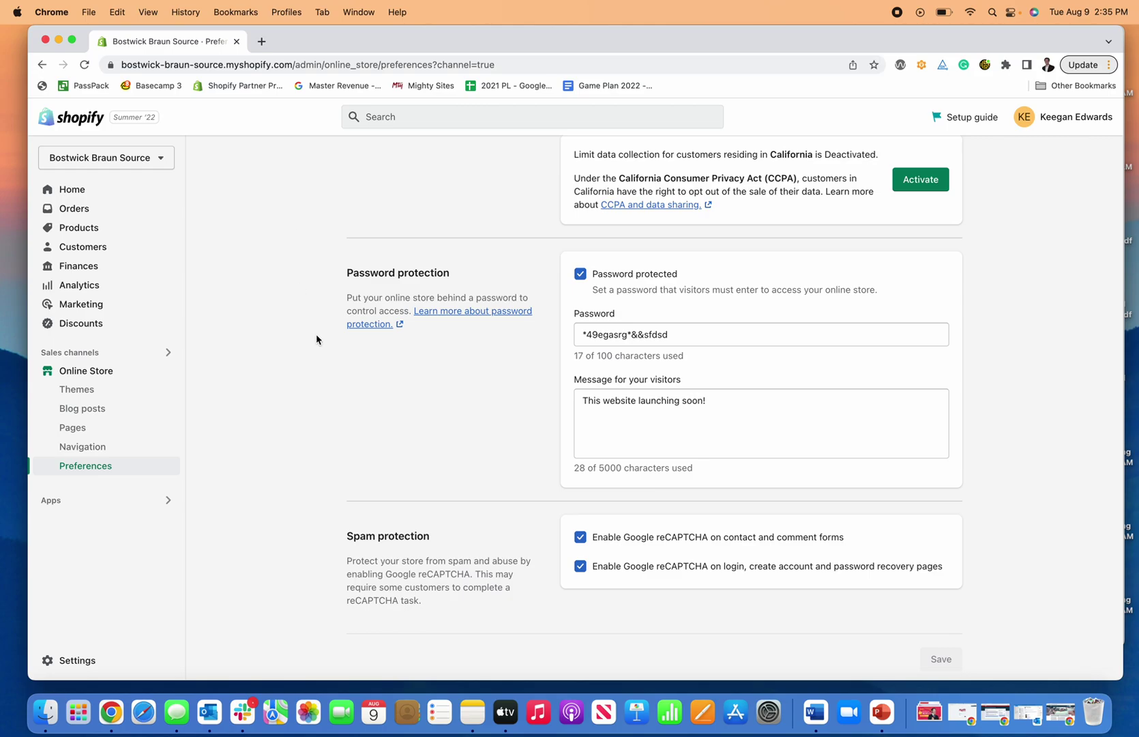
pyautogui.scroll(15, 316, 333)
pyautogui.scroll(1, 316, 338)
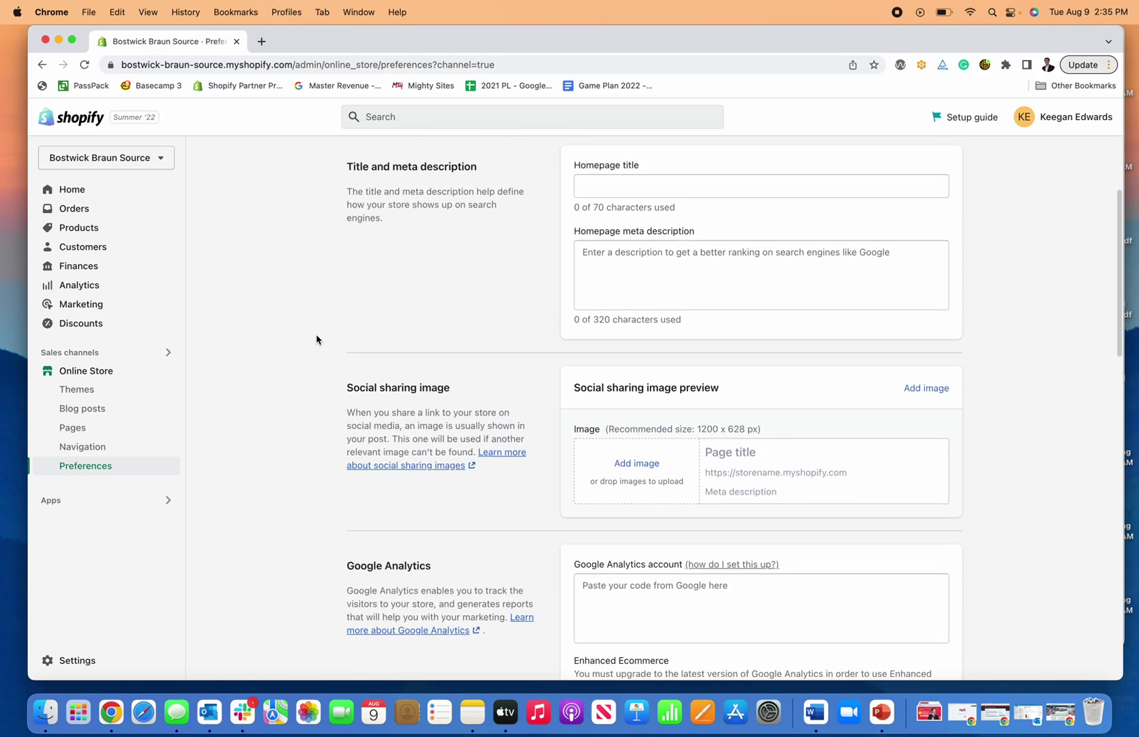